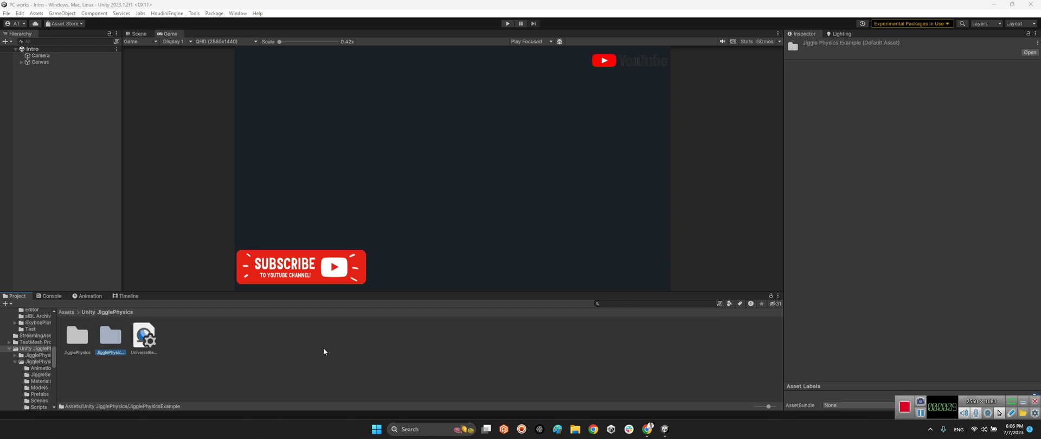
Switch from the Unity project to the UnityJigglePhysics GitHub page in Chrome.
click(551, 374)
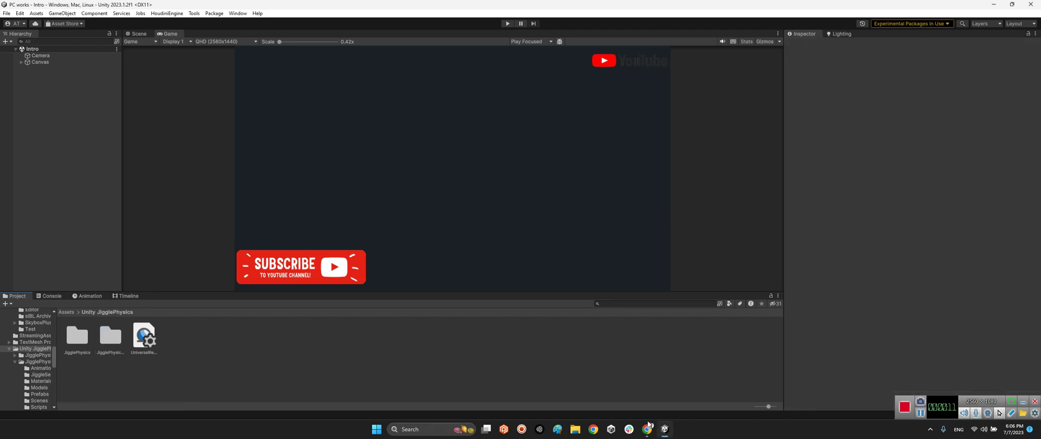
click(648, 427)
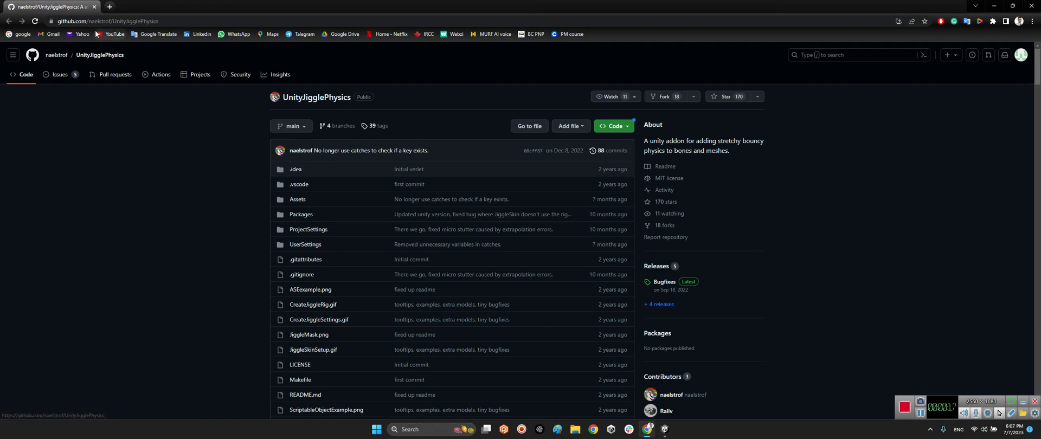
Browse the UnityJigglePhysics repository, check its Code clone options, and select its web address.
mouse_move(55, 64)
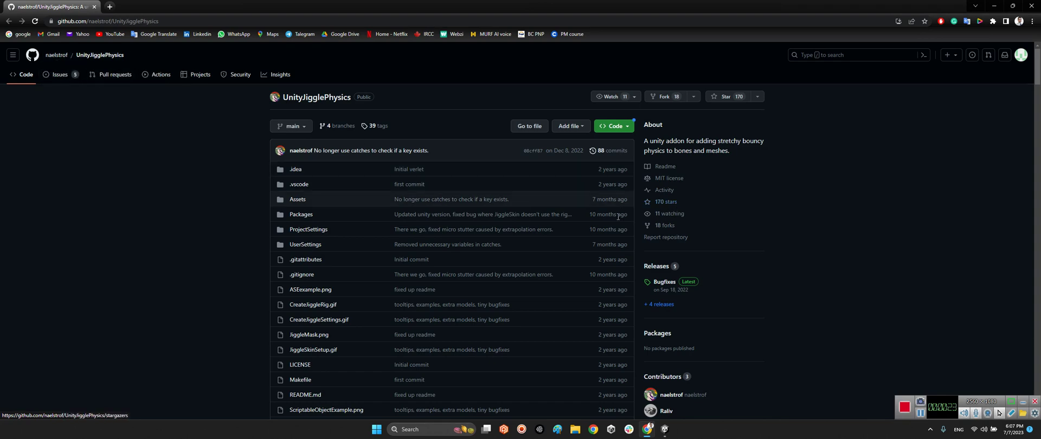
scroll(618, 217, down, 5)
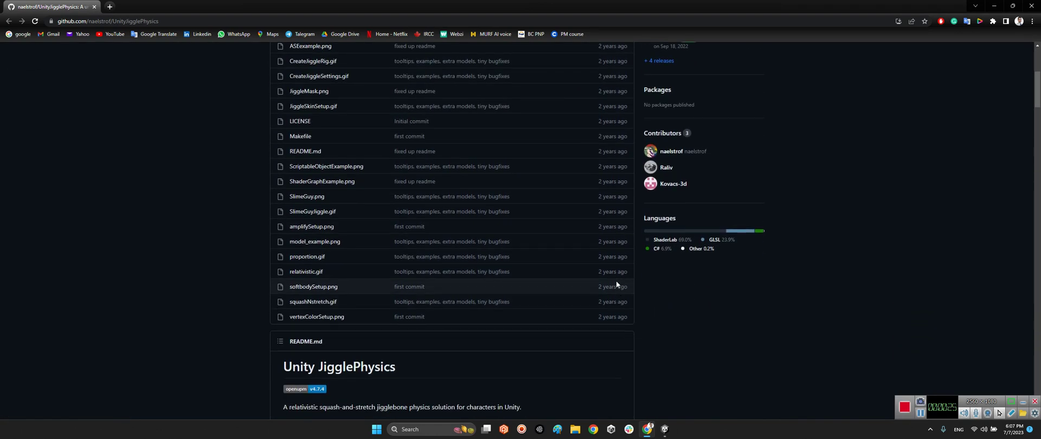
scroll(616, 281, up, 5)
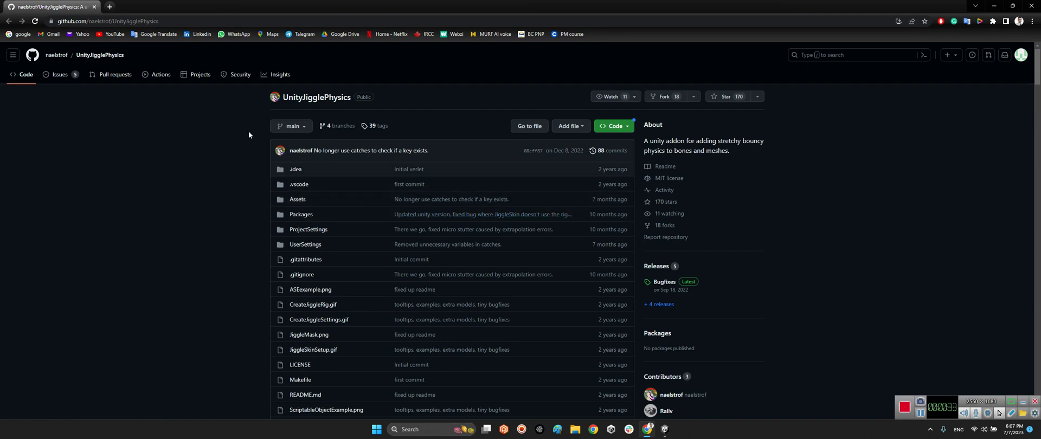
click(615, 126)
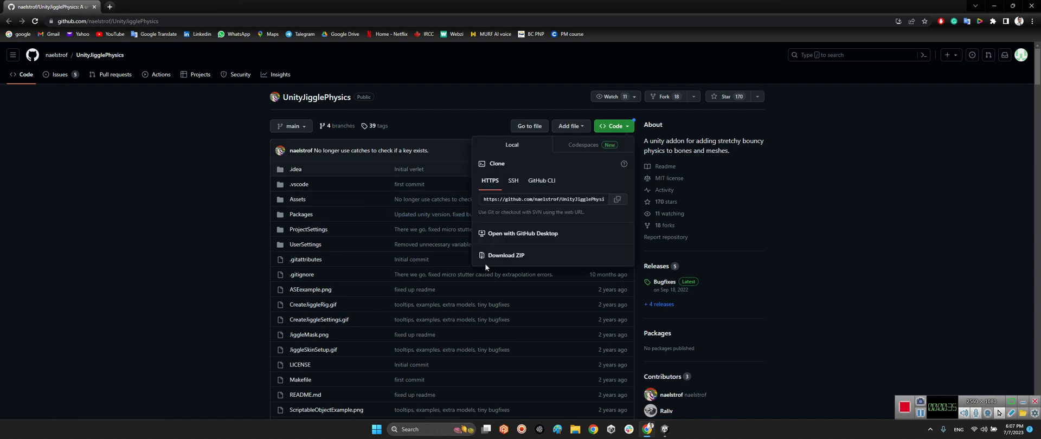
click(403, 245)
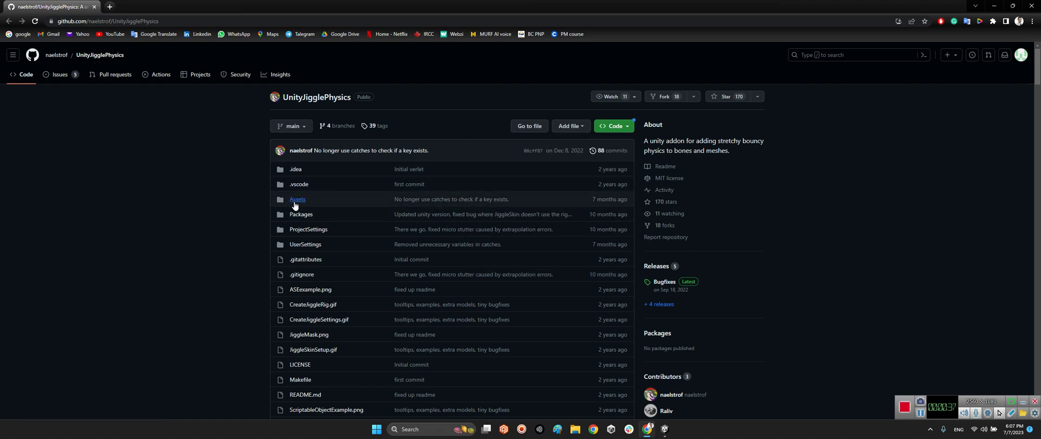
click(154, 21)
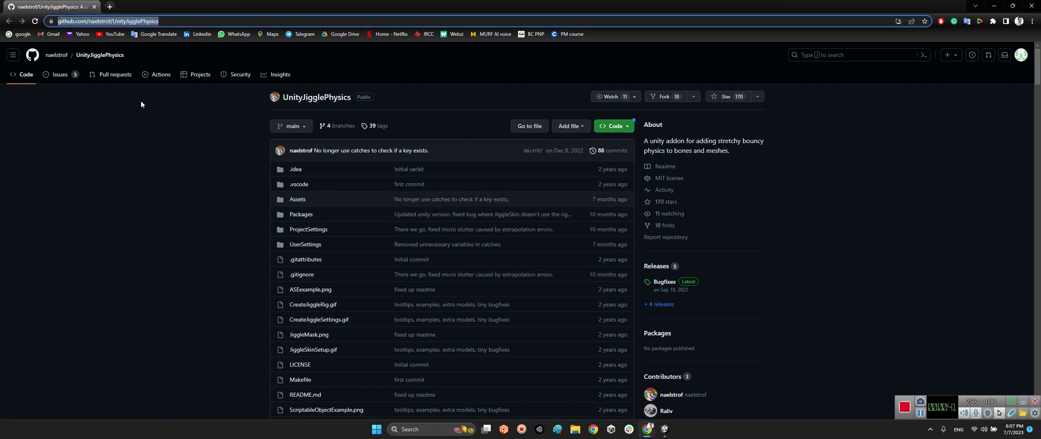
Back in Unity, open DragonTailScene from the JigglePhysicsExample Scenes folder.
click(665, 429)
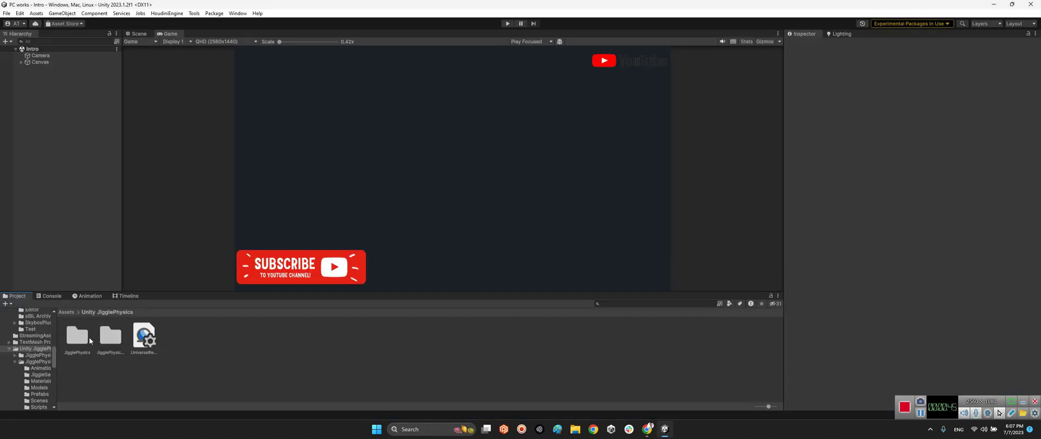
click(101, 335)
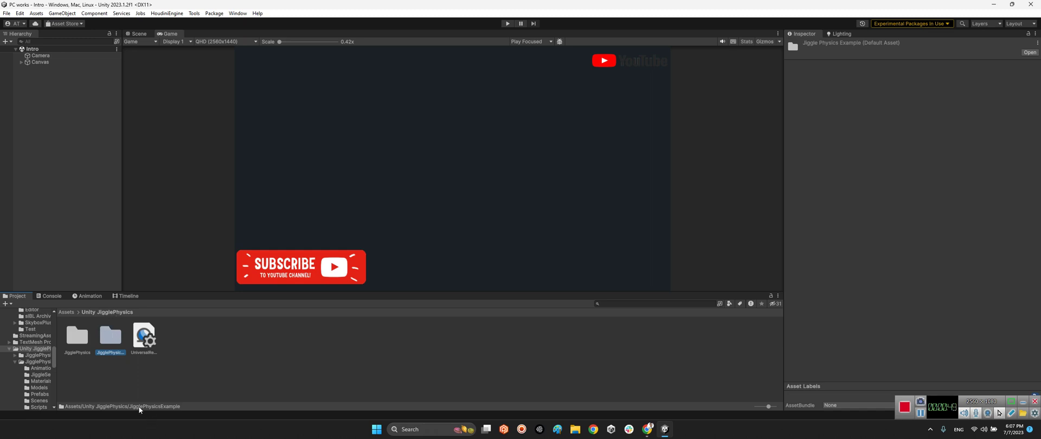
double_click(112, 347)
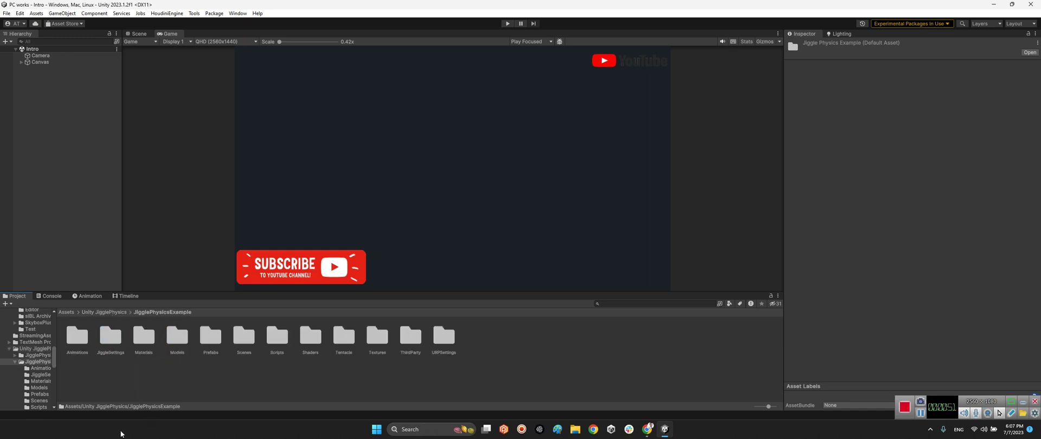
double_click(243, 337)
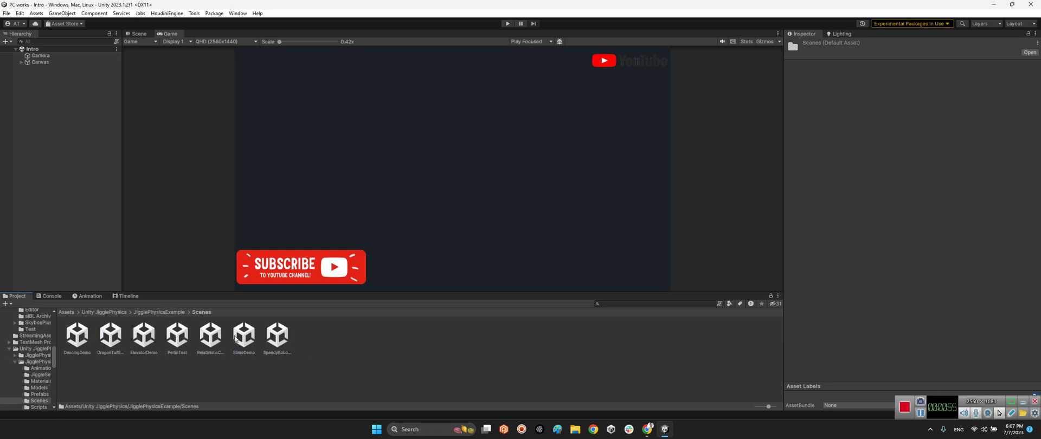
double_click(108, 341)
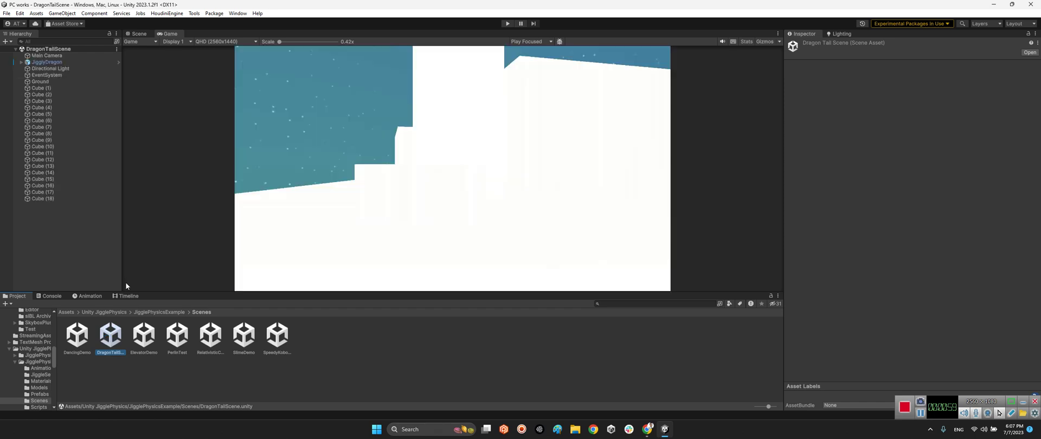
Fly the Scene camera to the dragon, enter Play mode, and select JigglyDragon.
click(147, 35)
right_drag(233, 152, 434, 160)
click(507, 23)
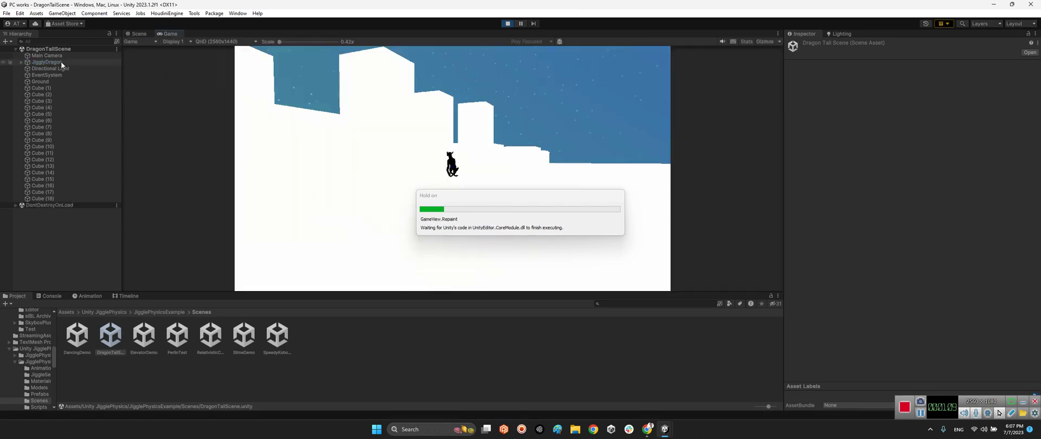
click(60, 63)
Maximize the Scene view, orbit around the jiggling dragon tail, then stop Play mode.
click(136, 34)
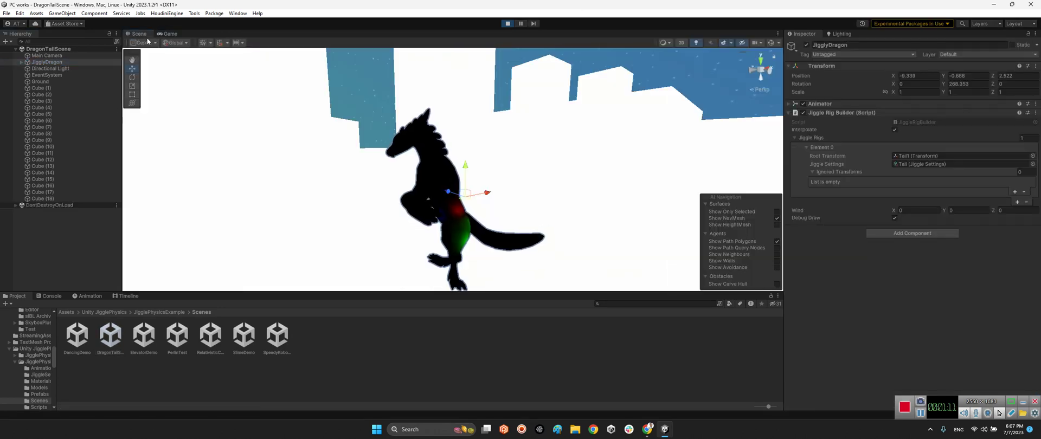
double_click(141, 34)
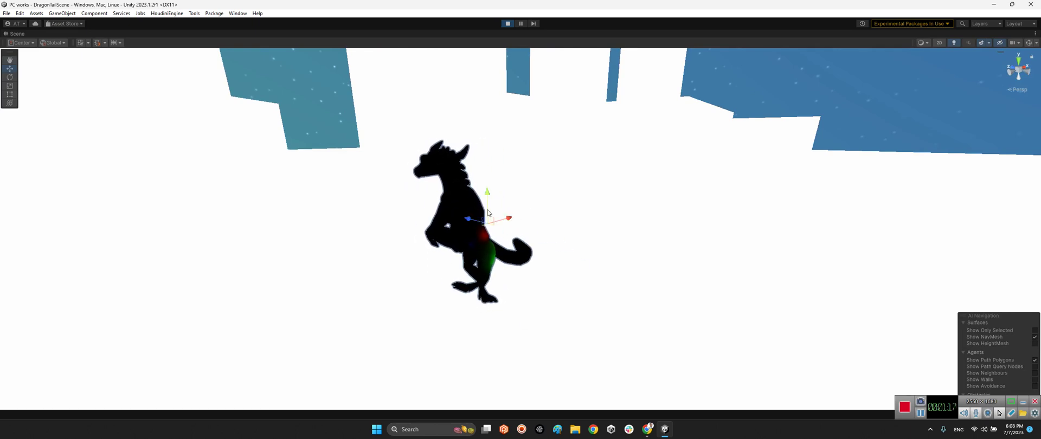
alt+drag(465, 215, 520, 225)
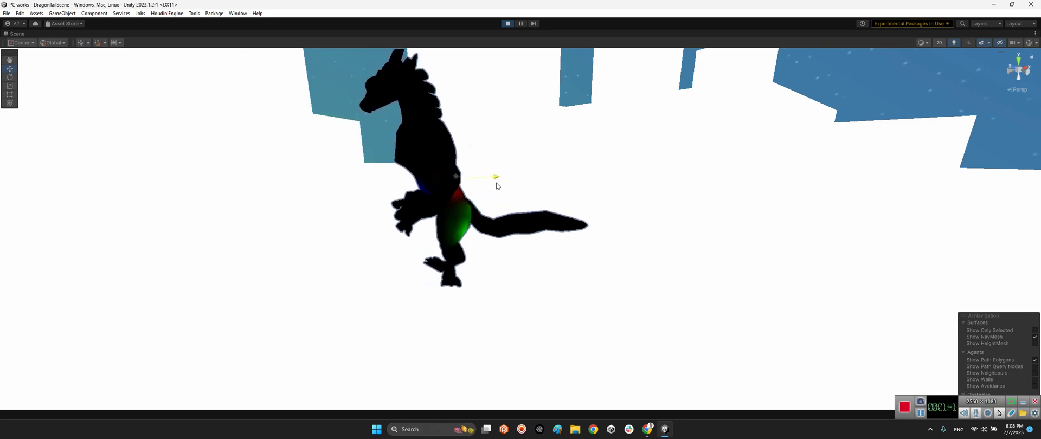
click(508, 23)
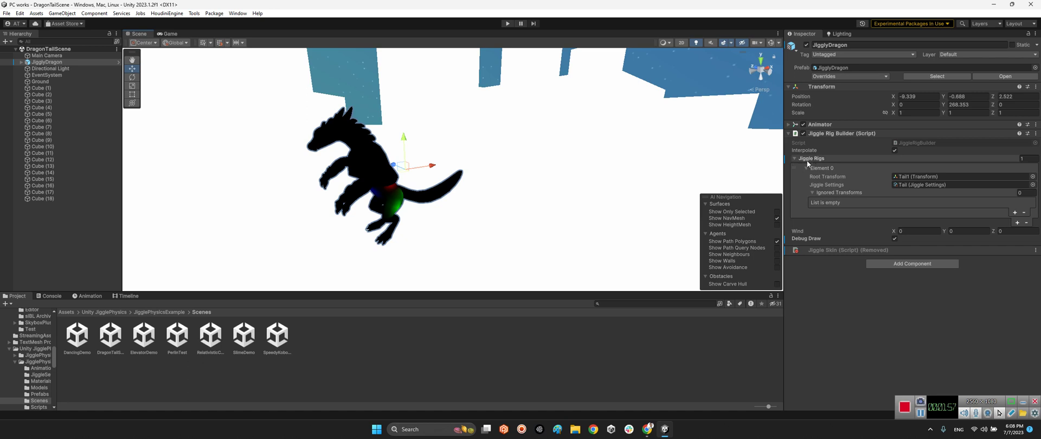
Inspect the first jiggle rig entry and locate its root bone Tail1 in the Hierarchy.
mouse_move(843, 190)
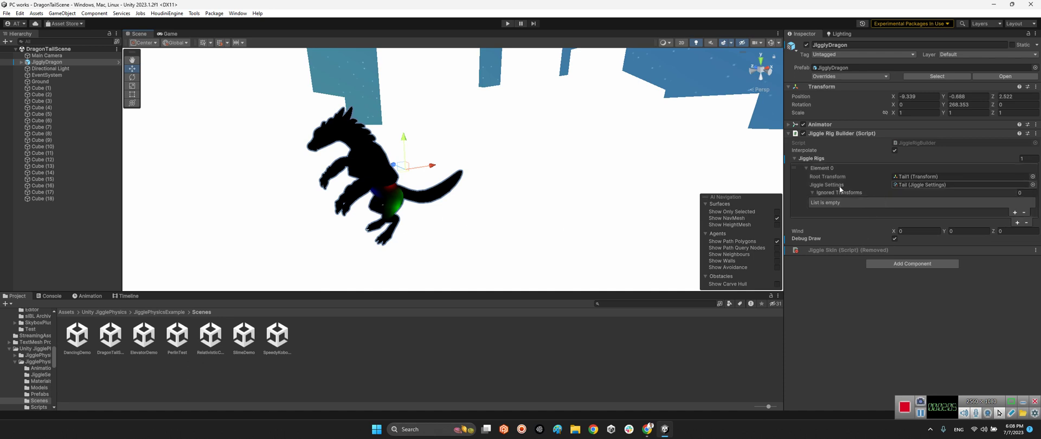
click(822, 169)
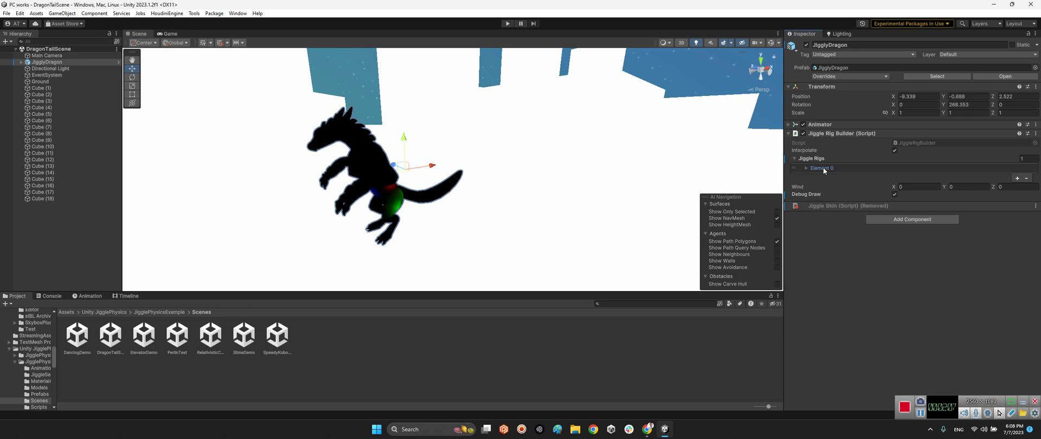
click(823, 168)
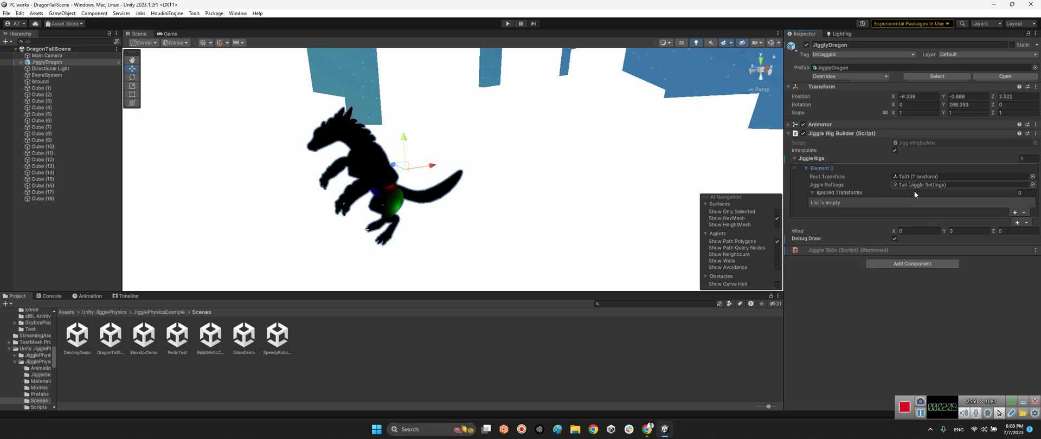
click(909, 176)
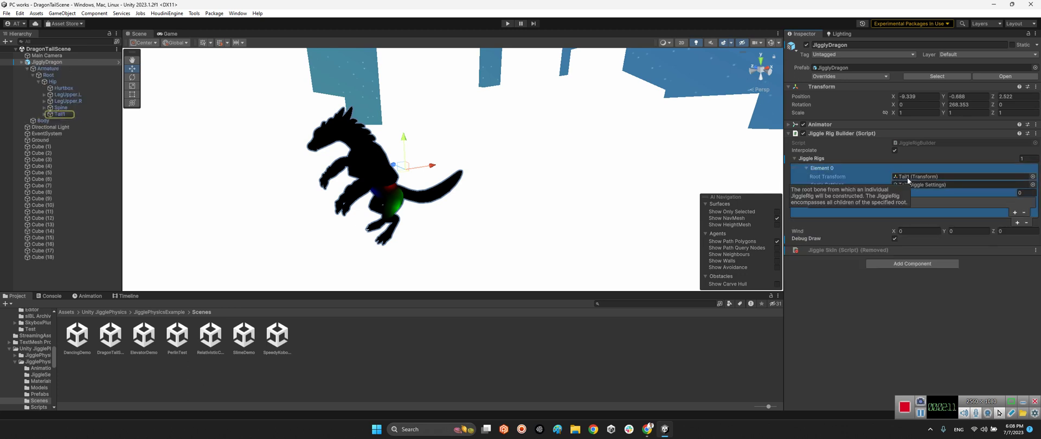
click(51, 114)
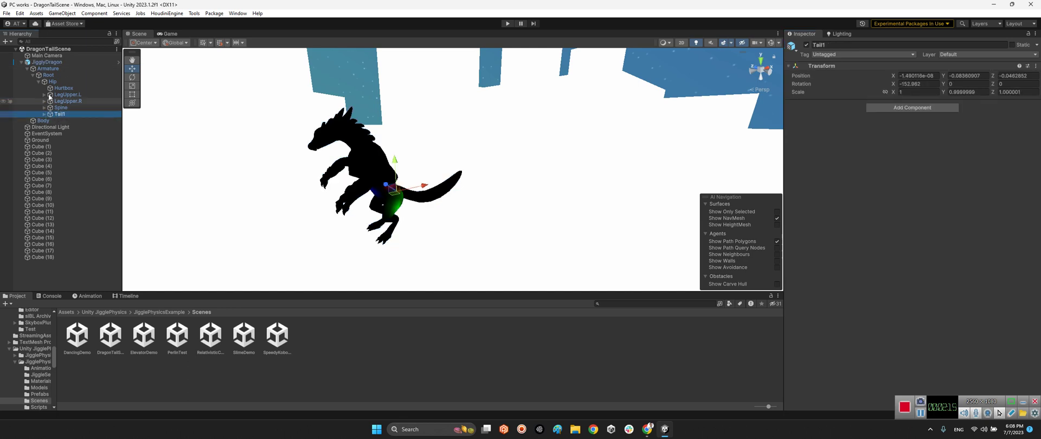
click(38, 63)
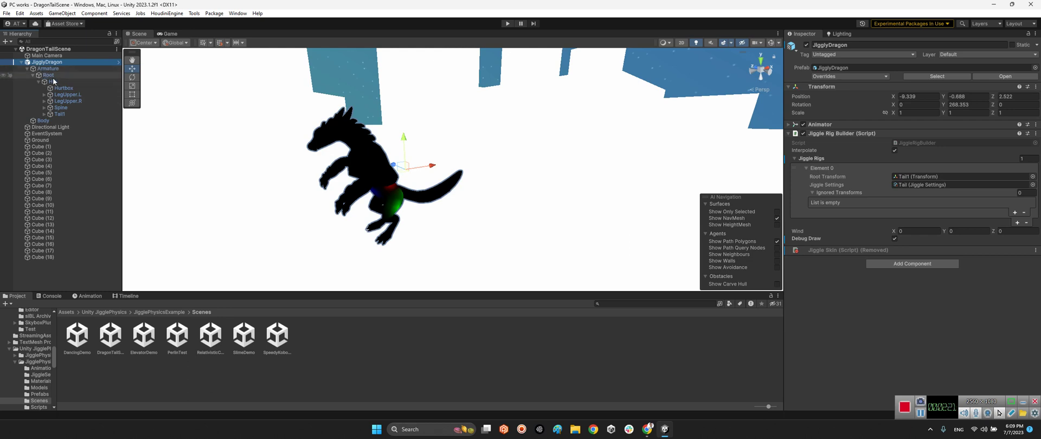
Expand the Tail1–Tail3 bone chain, frame Tail1, then reselect JigglyDragon.
click(56, 114)
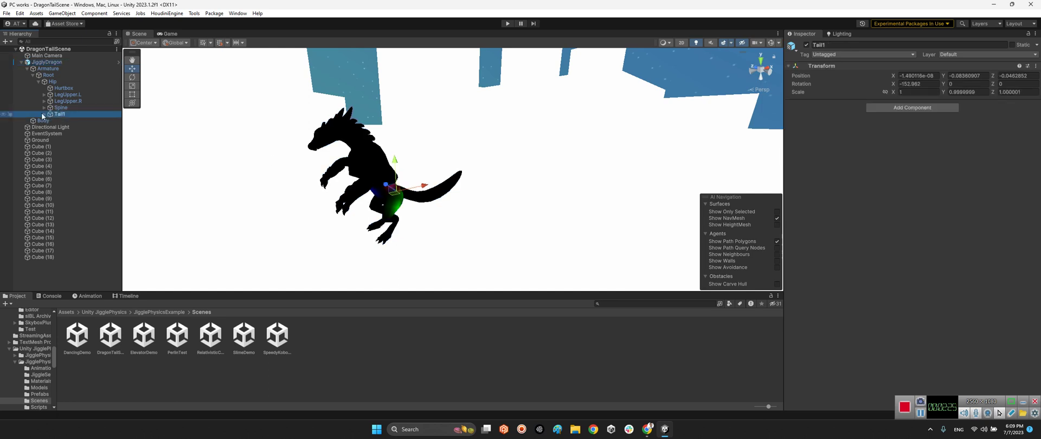
click(44, 114)
click(53, 121)
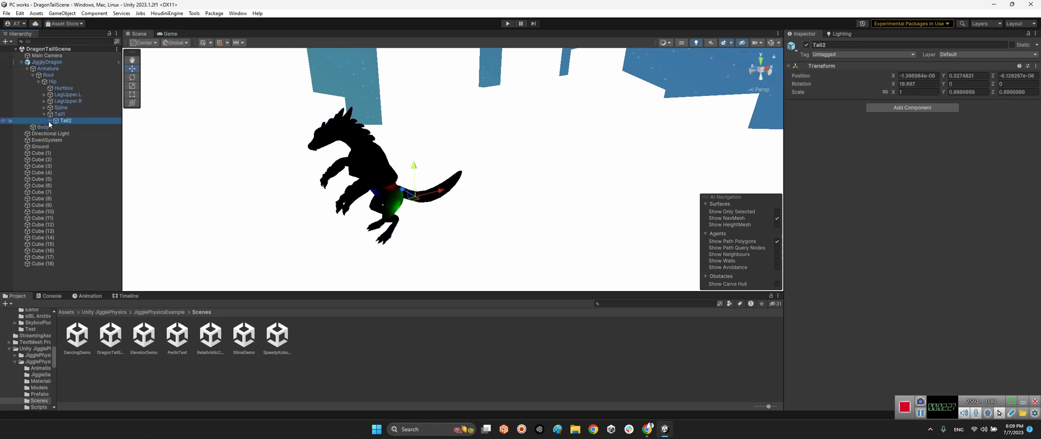
click(49, 121)
click(68, 128)
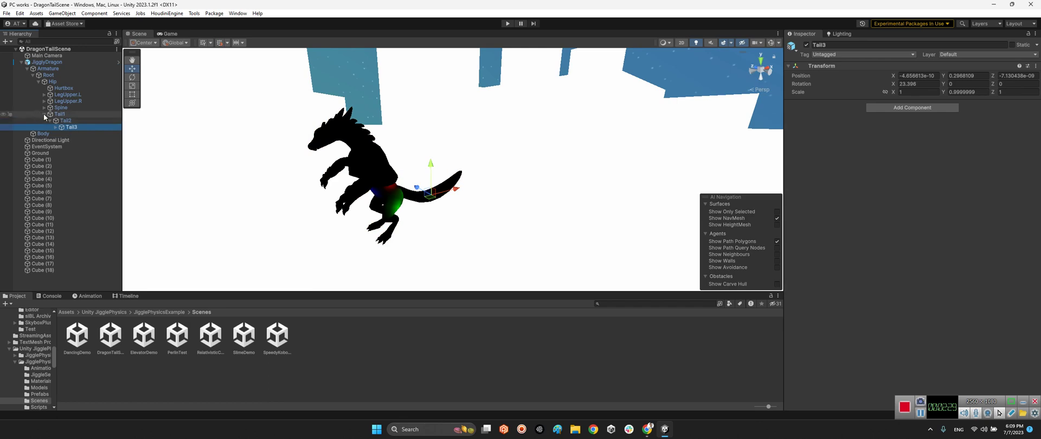
click(45, 115)
click(55, 113)
key(f)
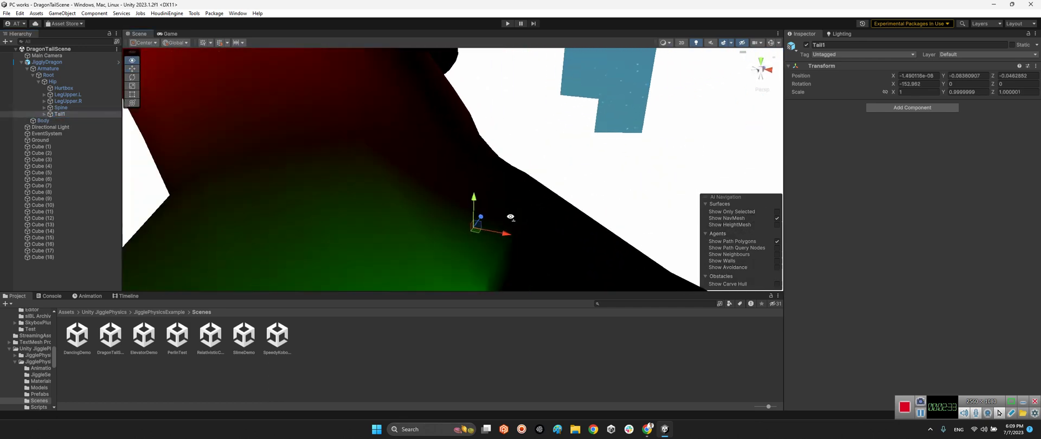
scroll(510, 217, down, 5)
click(510, 216)
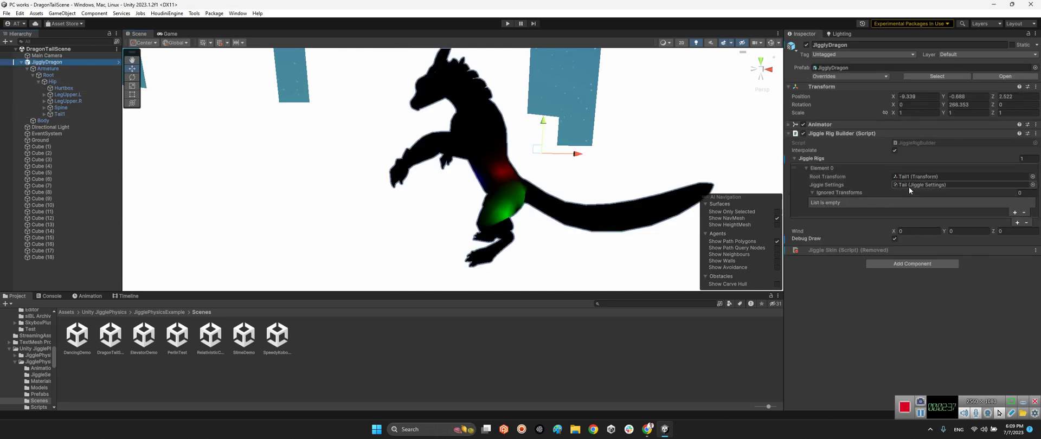
Compare the rig's Tail settings asset with the Spine, SoftbodyFloppy and Slime presets, ending on Tail.
click(901, 184)
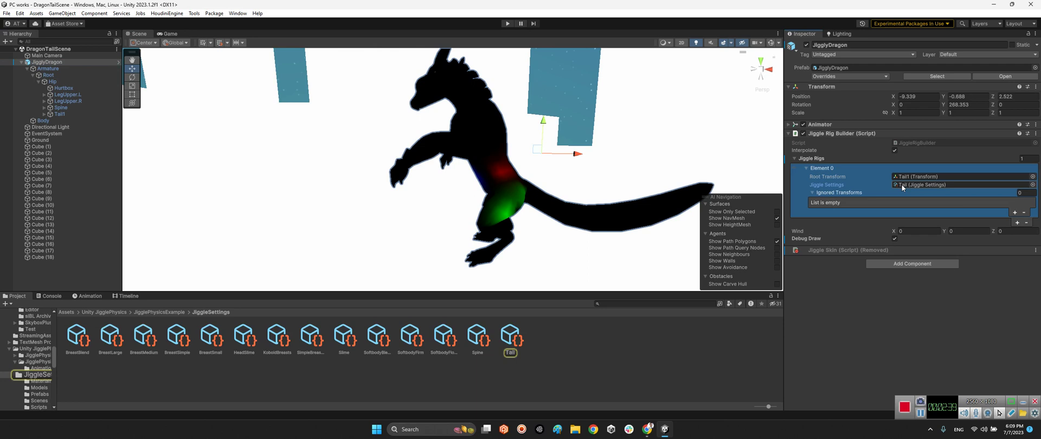
click(508, 338)
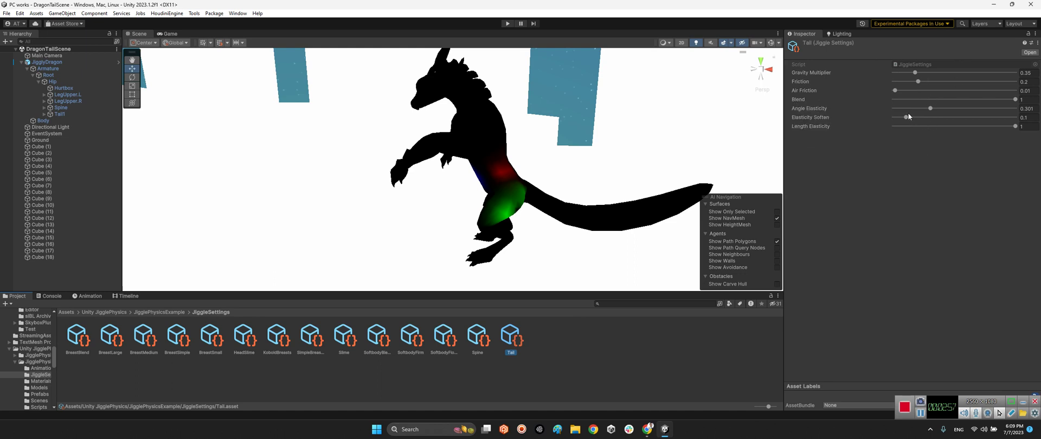
click(475, 346)
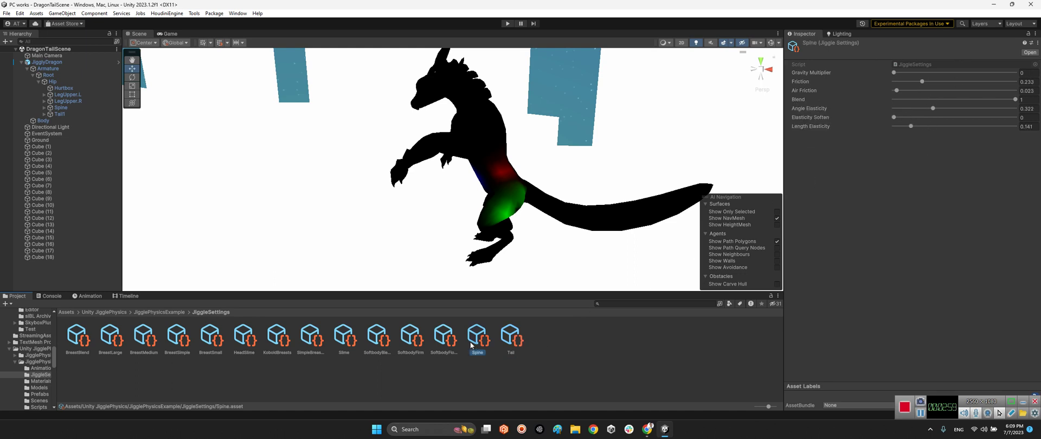
click(450, 343)
click(347, 343)
click(515, 341)
alt+drag(444, 255, 384, 218)
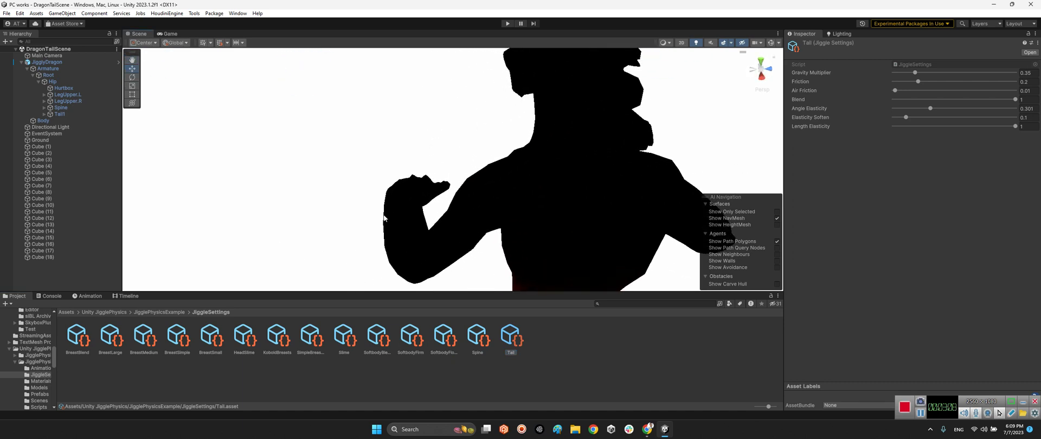
Expand Spine and Chest to find ArmUpper.L under Shoulder.L, then reselect JigglyDragon.
click(43, 107)
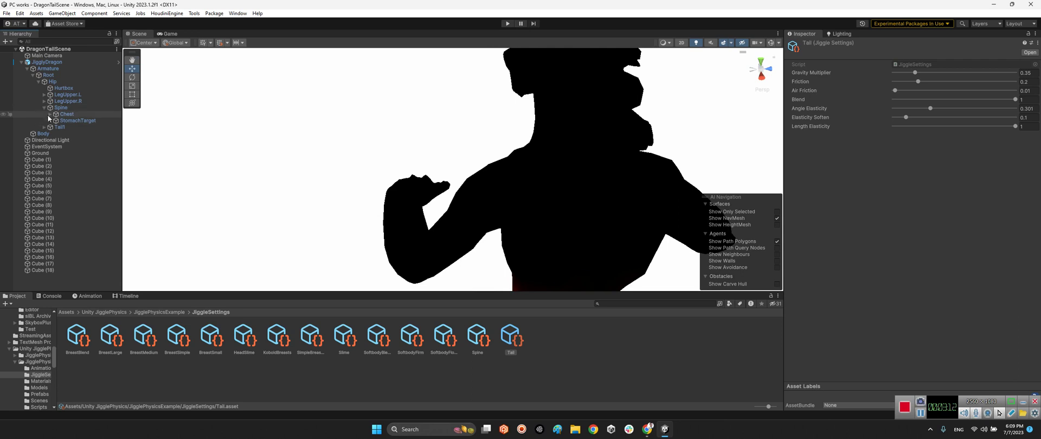
click(50, 114)
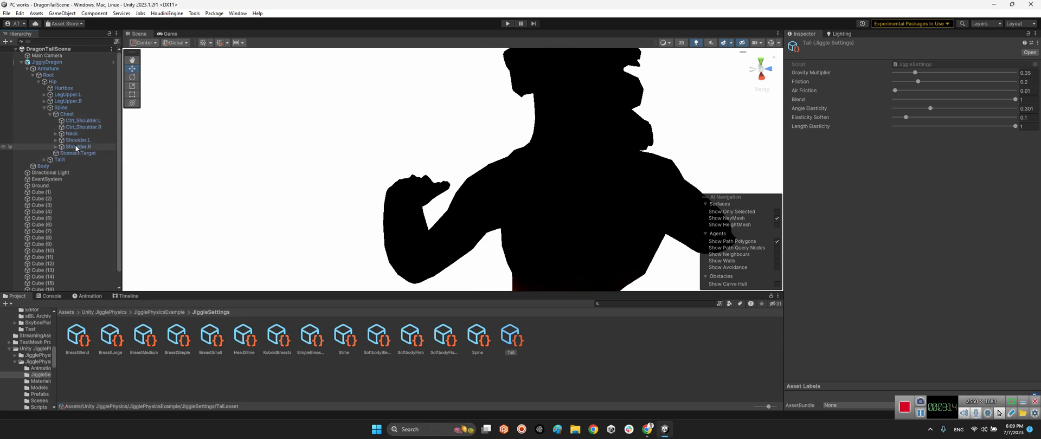
click(76, 146)
alt+drag(362, 190, 325, 181)
click(57, 141)
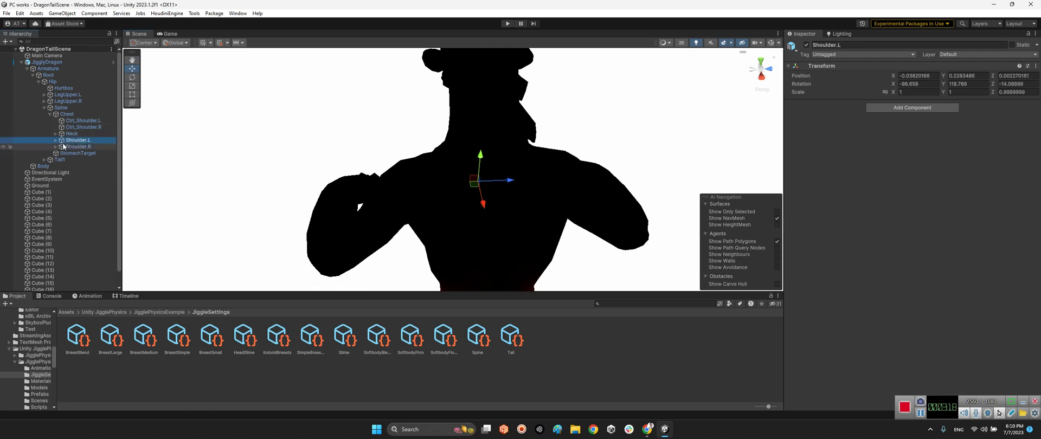
click(75, 147)
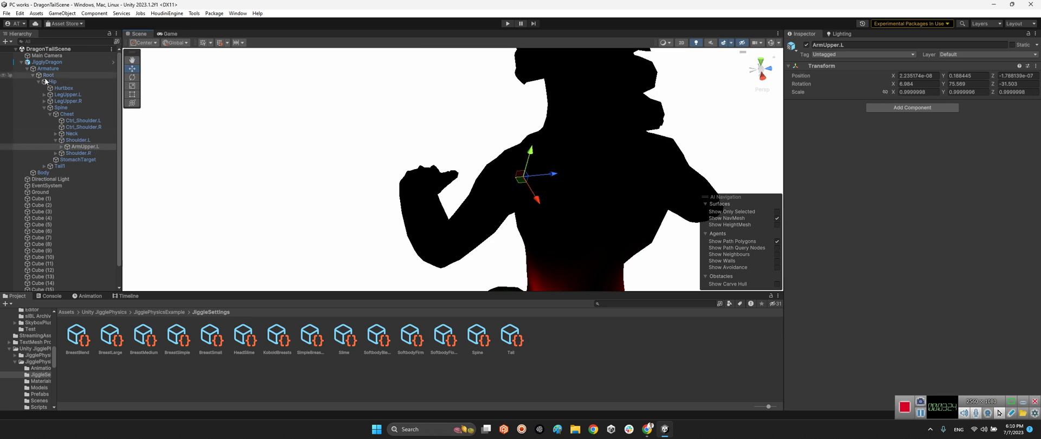
click(46, 63)
Add jiggle rig Element 1 rooted at ArmUpper.L using the Tail Jiggle Settings.
click(829, 168)
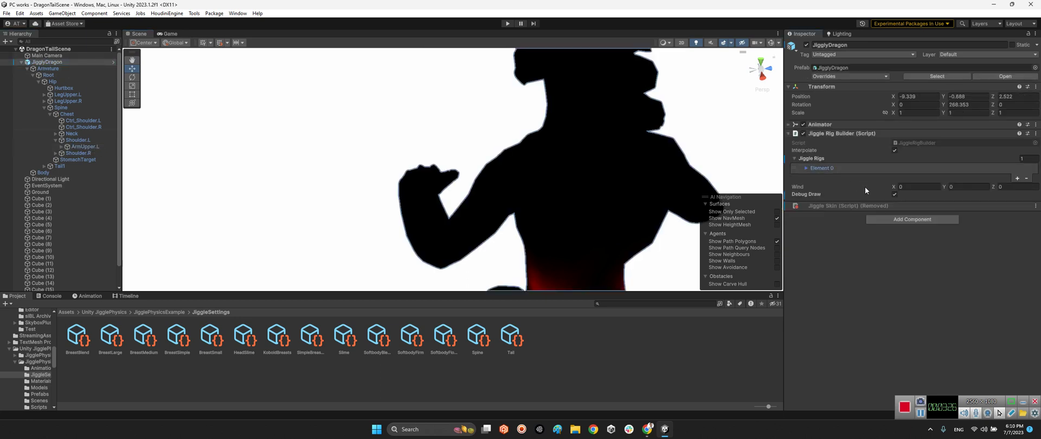
click(1017, 178)
click(819, 177)
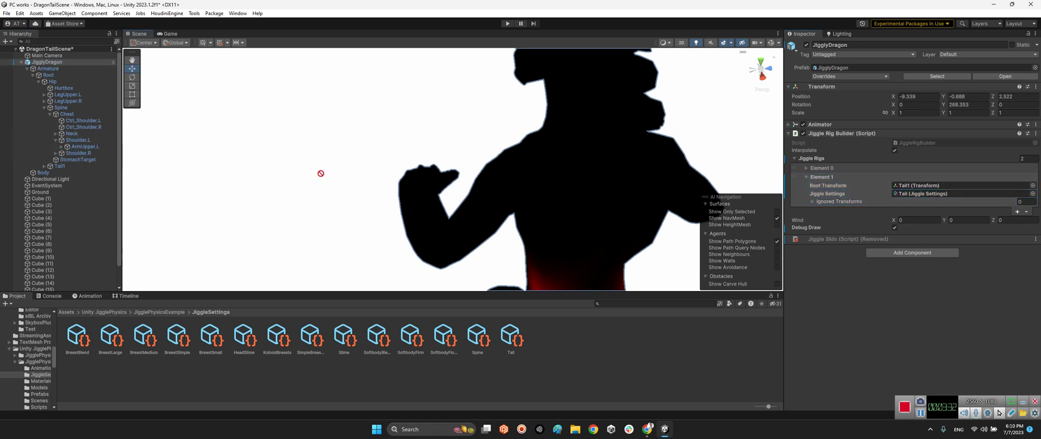
mouse_move(821, 199)
Play the scene, lift the dragon by its Y arrow to test the arm jiggle, then stop.
click(168, 34)
click(508, 24)
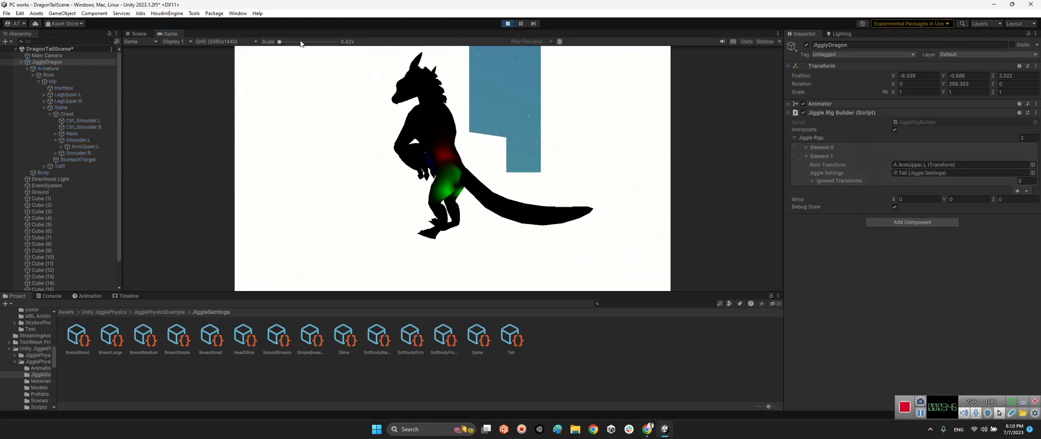
click(149, 33)
scroll(418, 123, down, 5)
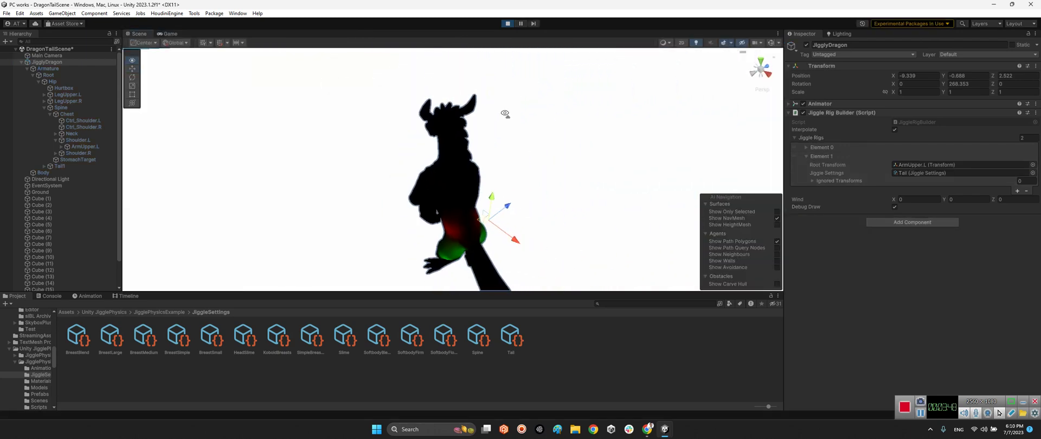
alt+drag(499, 112, 530, 175)
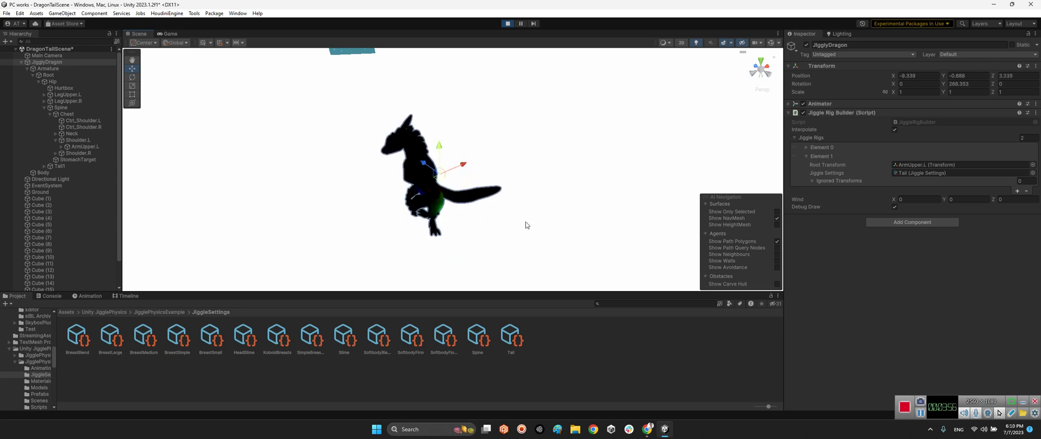
alt+drag(526, 222, 329, 185)
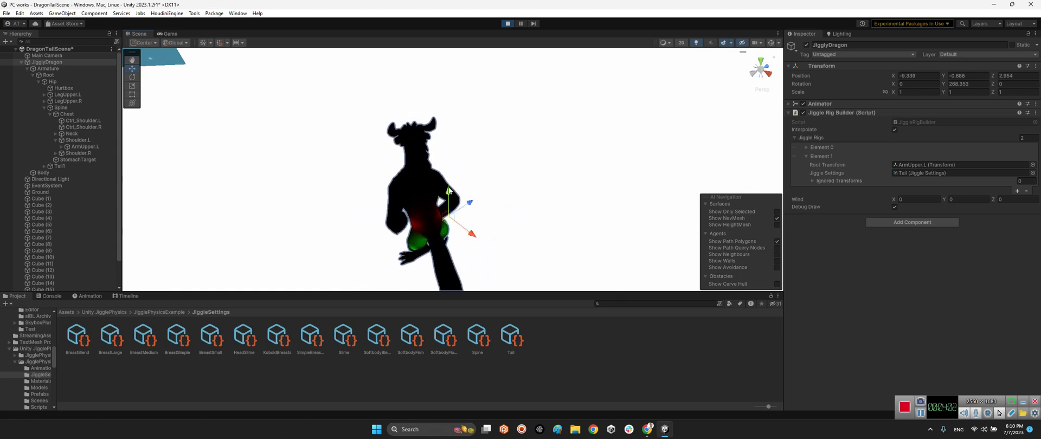
drag(448, 190, 468, 142)
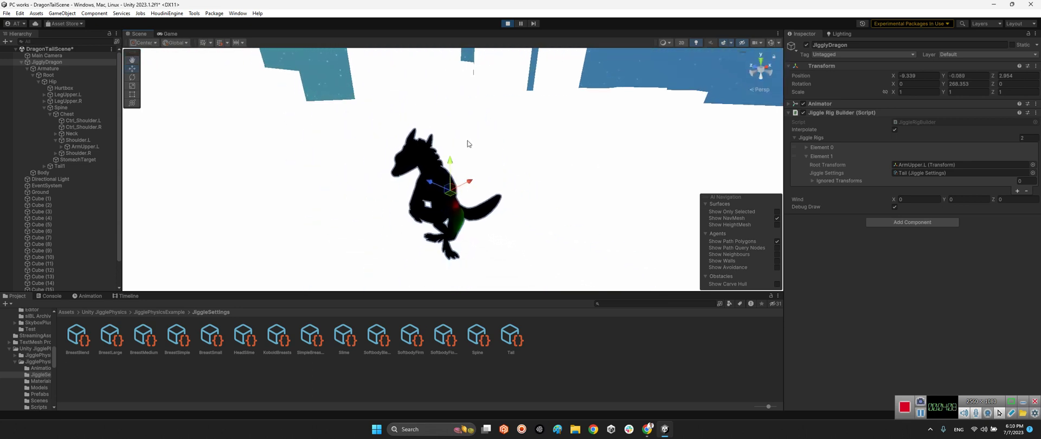
click(507, 24)
Load DancingDemo from JigglePhysicsExample's Scenes folder, play the BreastDemo dance, then stop it.
click(163, 313)
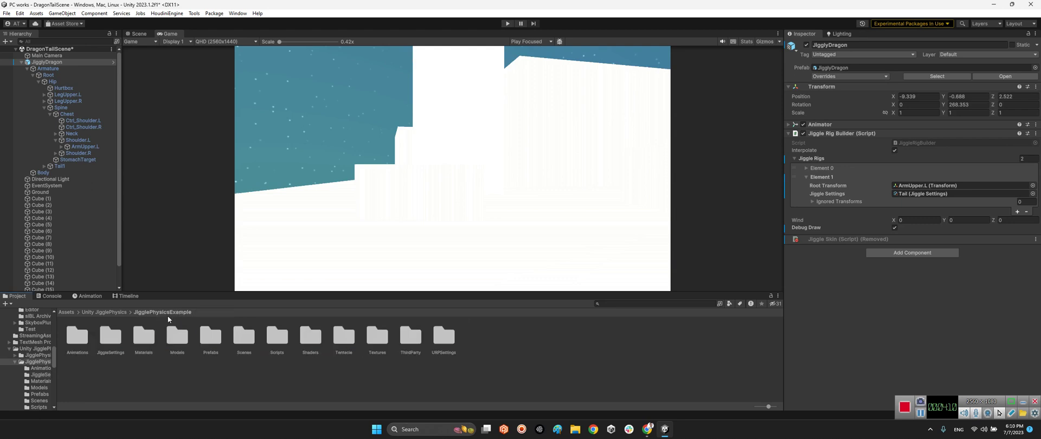
double_click(250, 338)
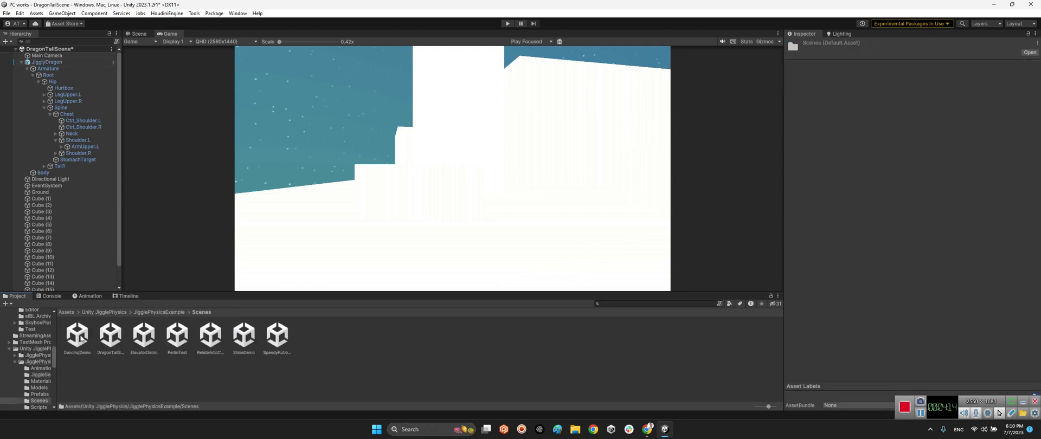
double_click(78, 336)
click(544, 231)
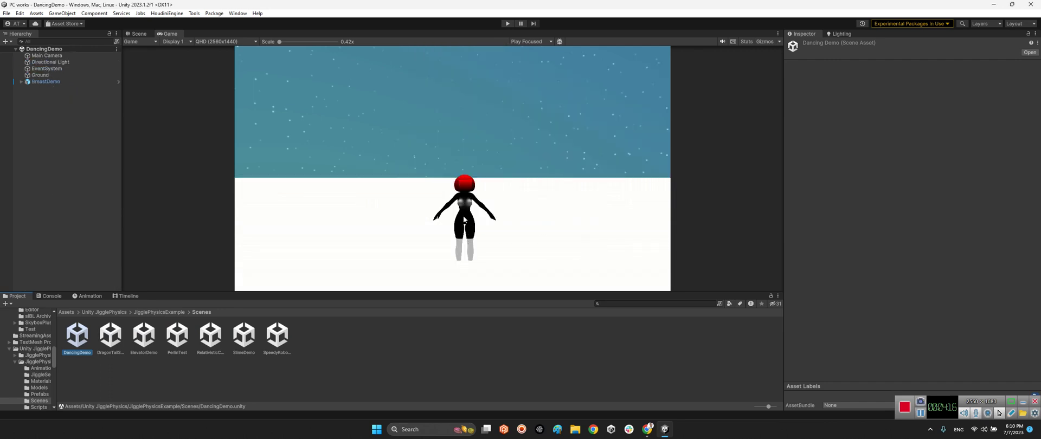
click(504, 24)
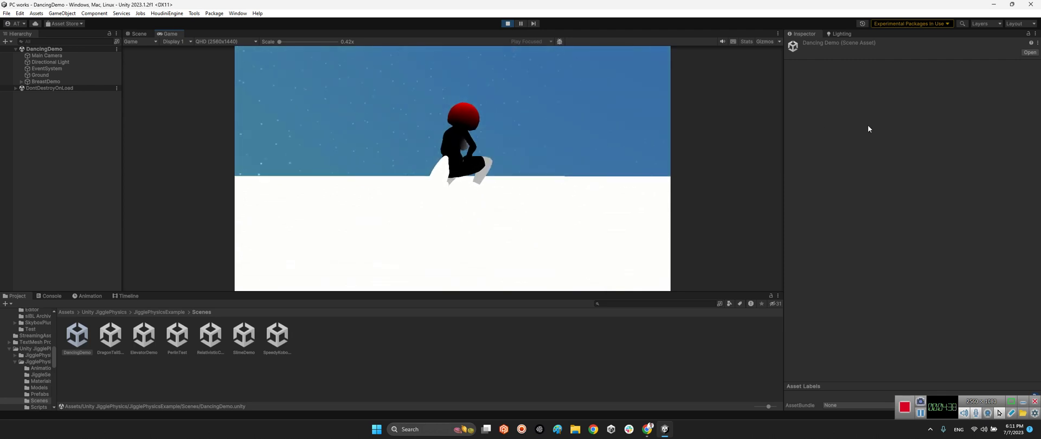
click(508, 24)
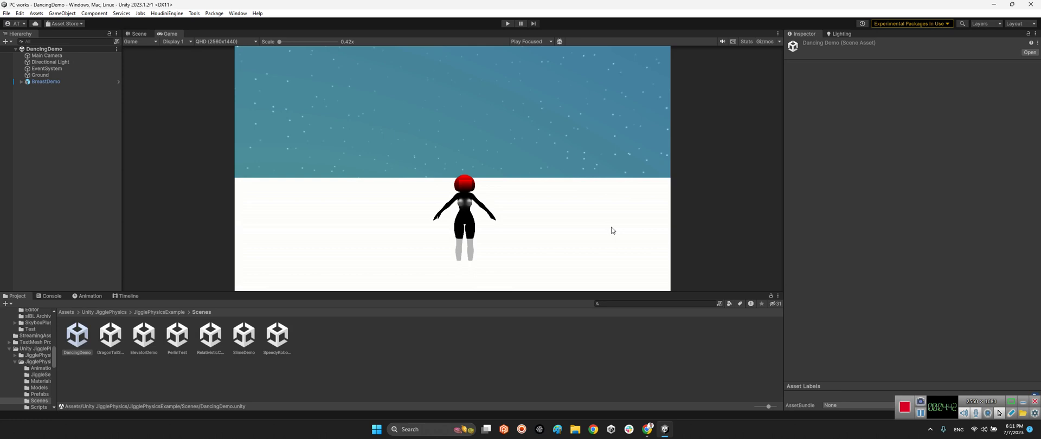